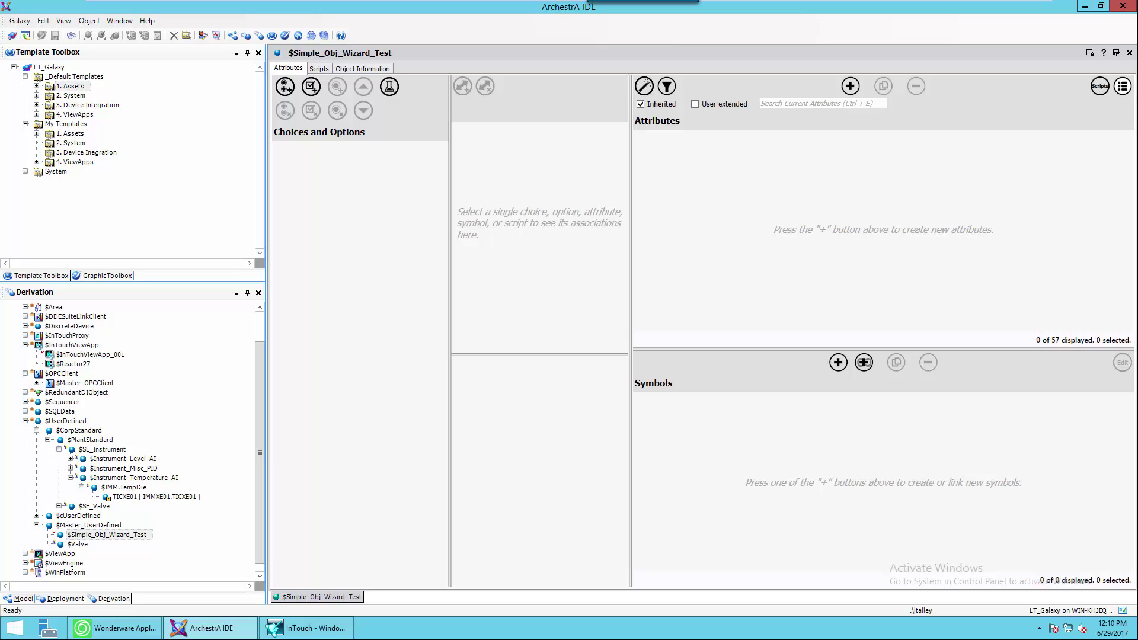
Step: Add five more Boolean attributes, Attribute002 through Attribute006, to the template
left_click(849, 89)
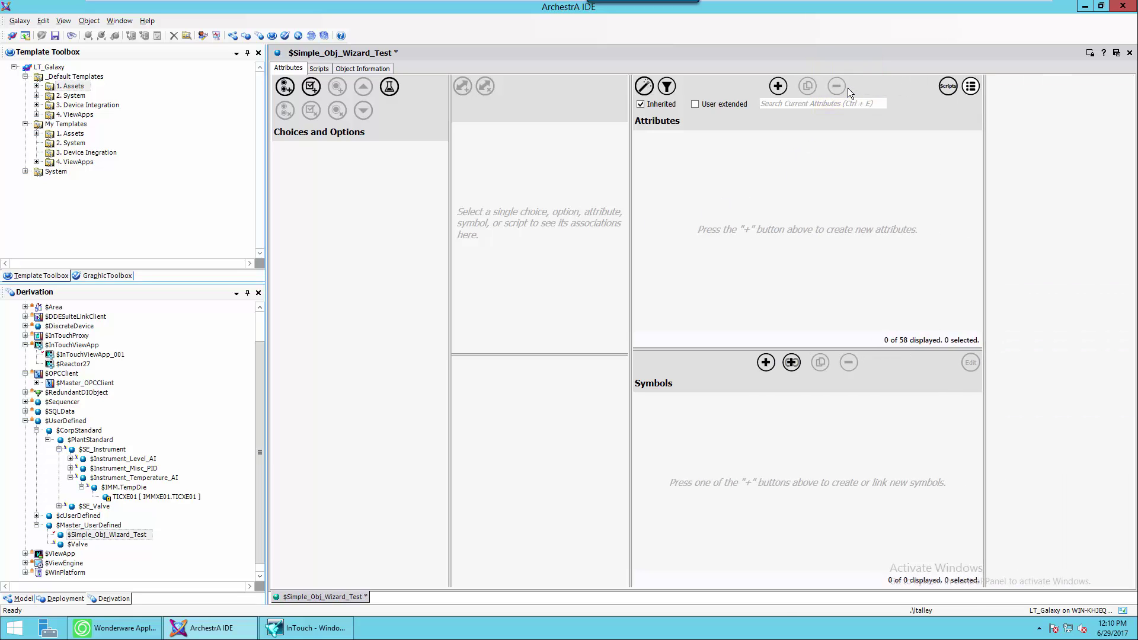
left_click(773, 90)
left_click(769, 86)
left_click(769, 87)
left_click(769, 86)
left_click(769, 86)
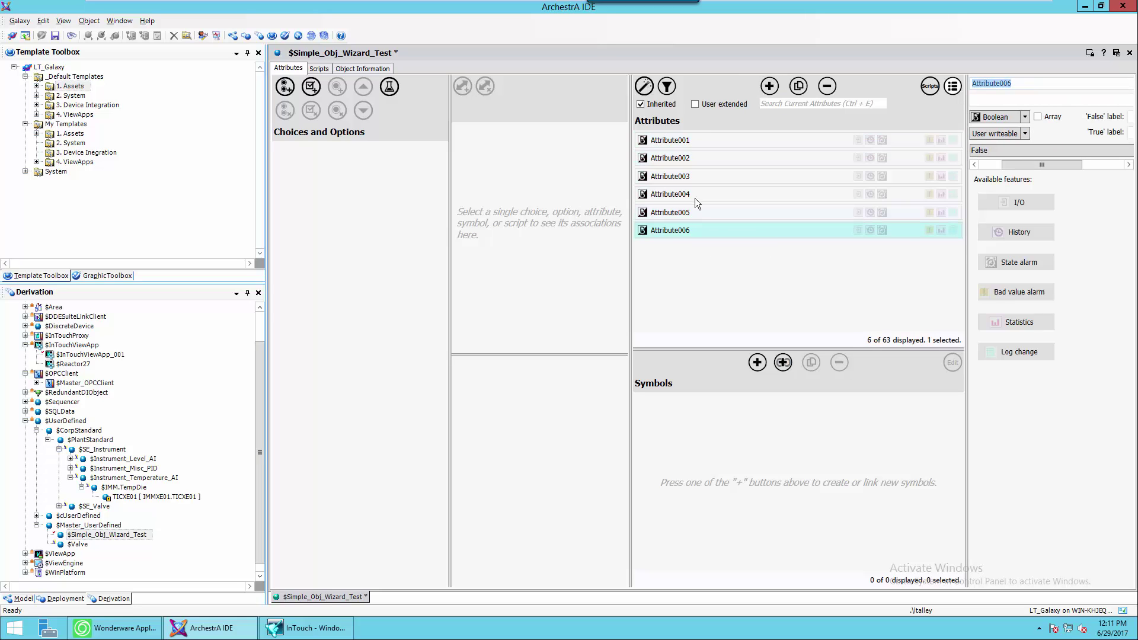
Step: Enable the History feature on Attribute004, Attribute005 and Attribute006
left_click(694, 197)
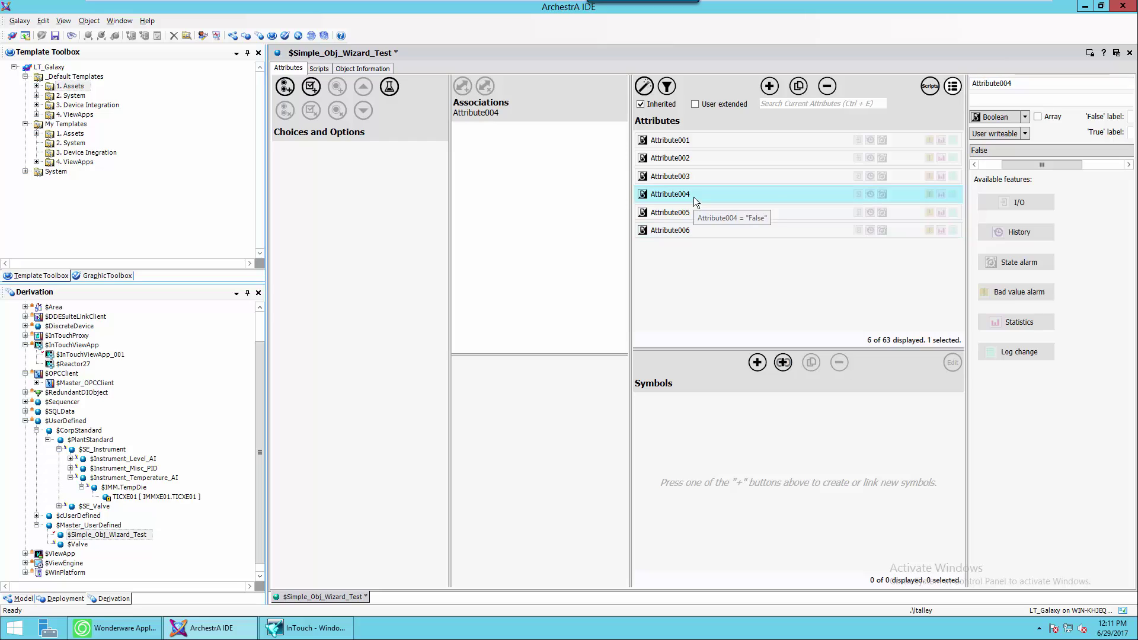
left_click(687, 214)
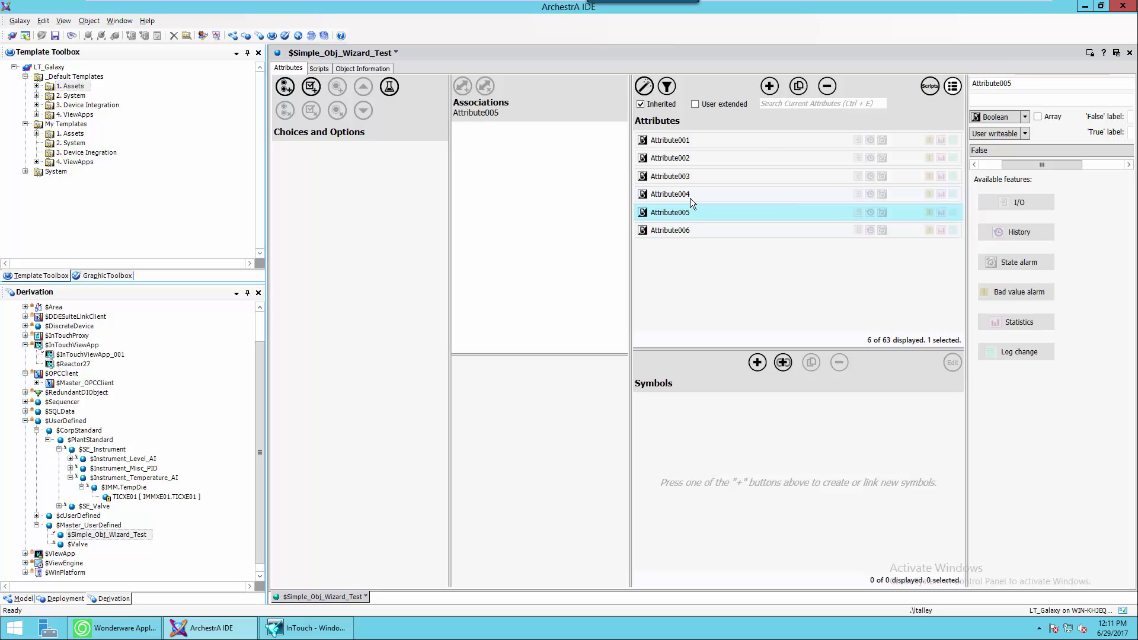
left_click(690, 198)
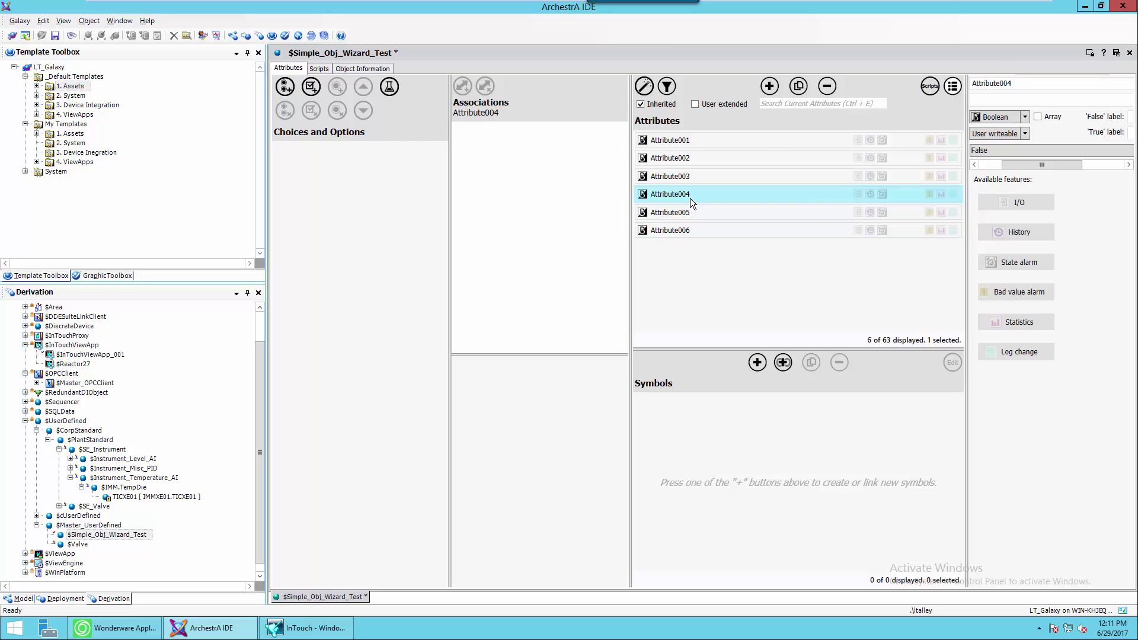
left_click(1027, 237)
left_click(744, 222)
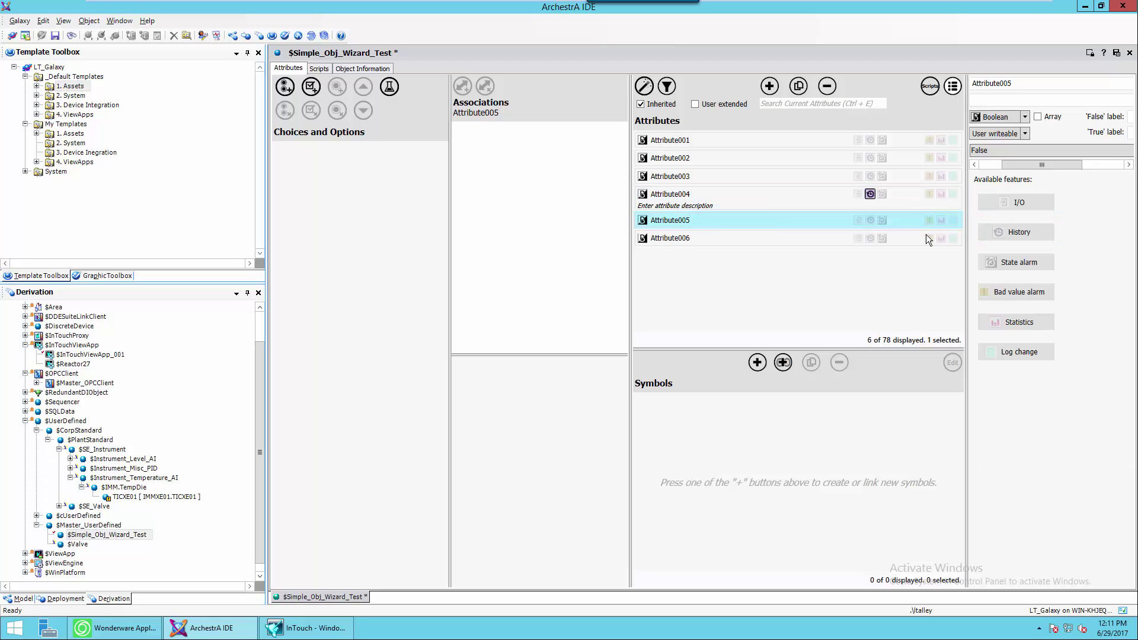
left_click(1004, 237)
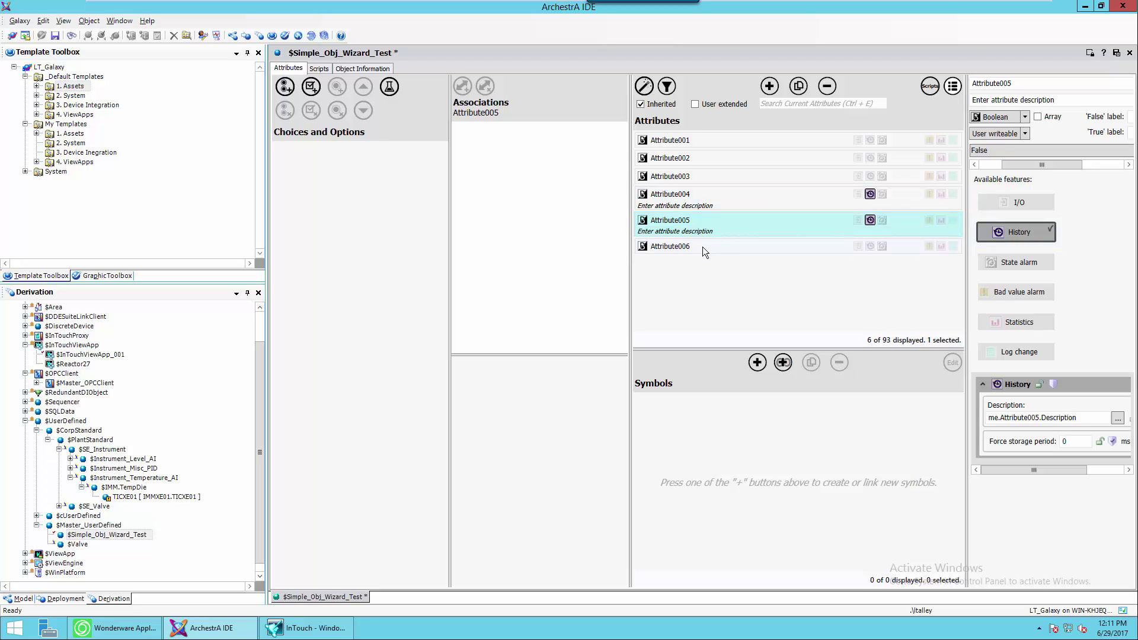
left_click(702, 247)
left_click(1002, 237)
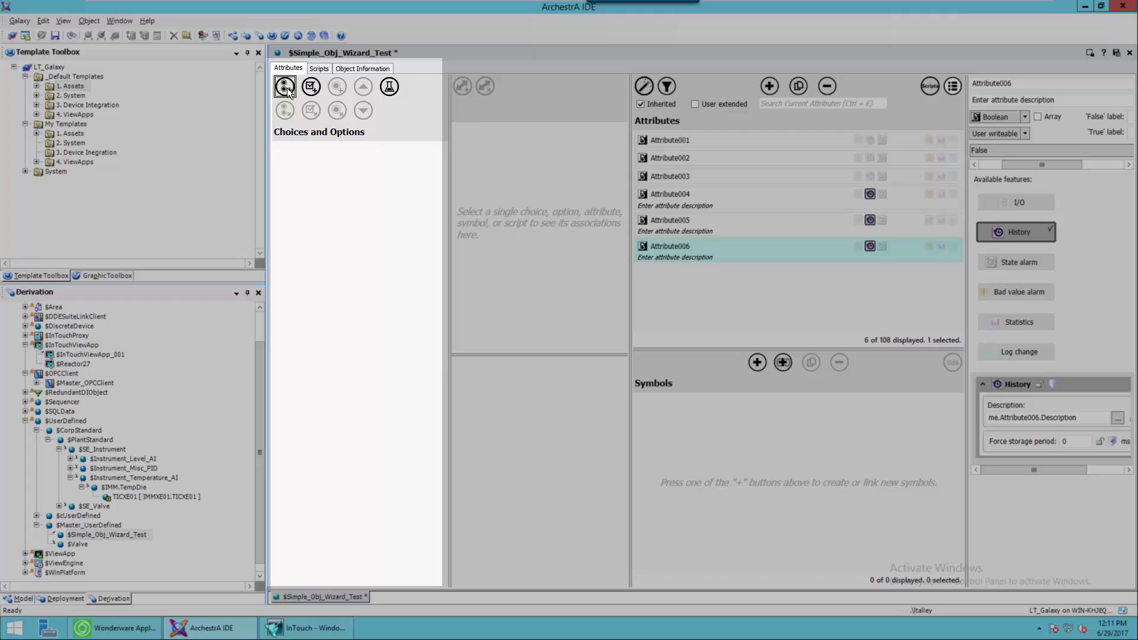
Step: Create a choice group prompted 'History' and rename its two choices to 'Yes' and 'No'
left_click(285, 88)
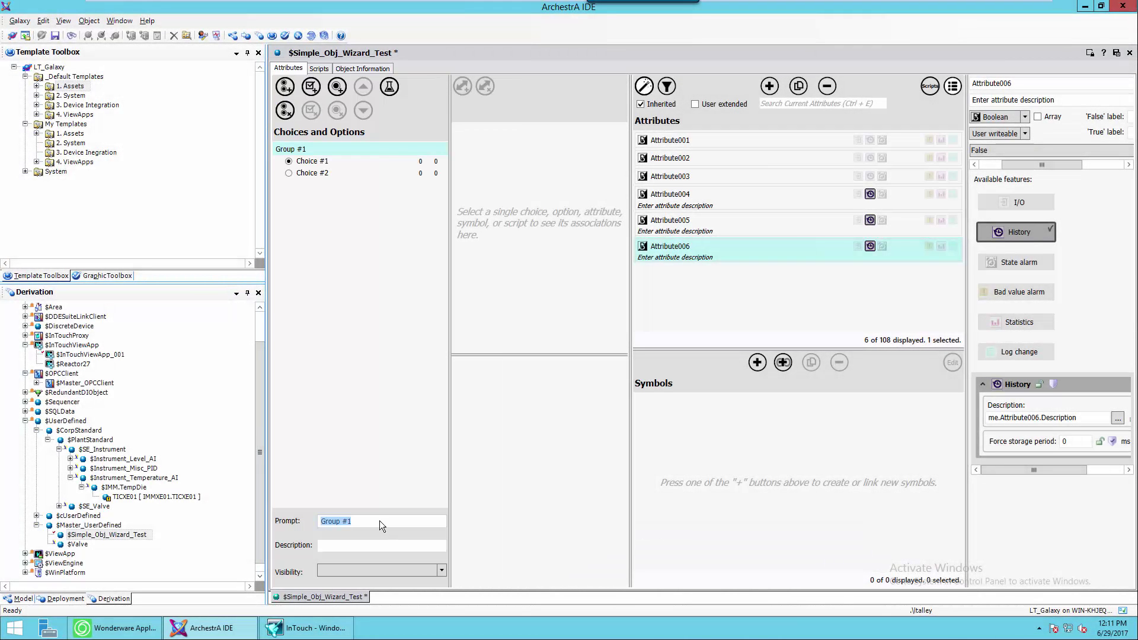
type("History")
left_click(312, 161)
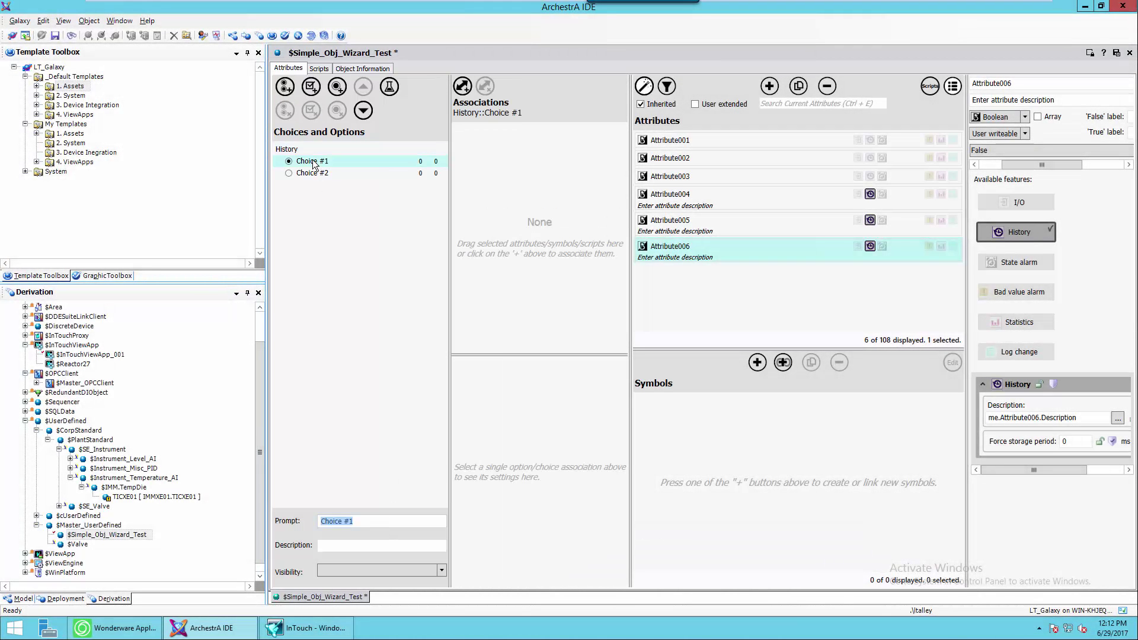
type("Yes")
left_click(323, 172)
type("No")
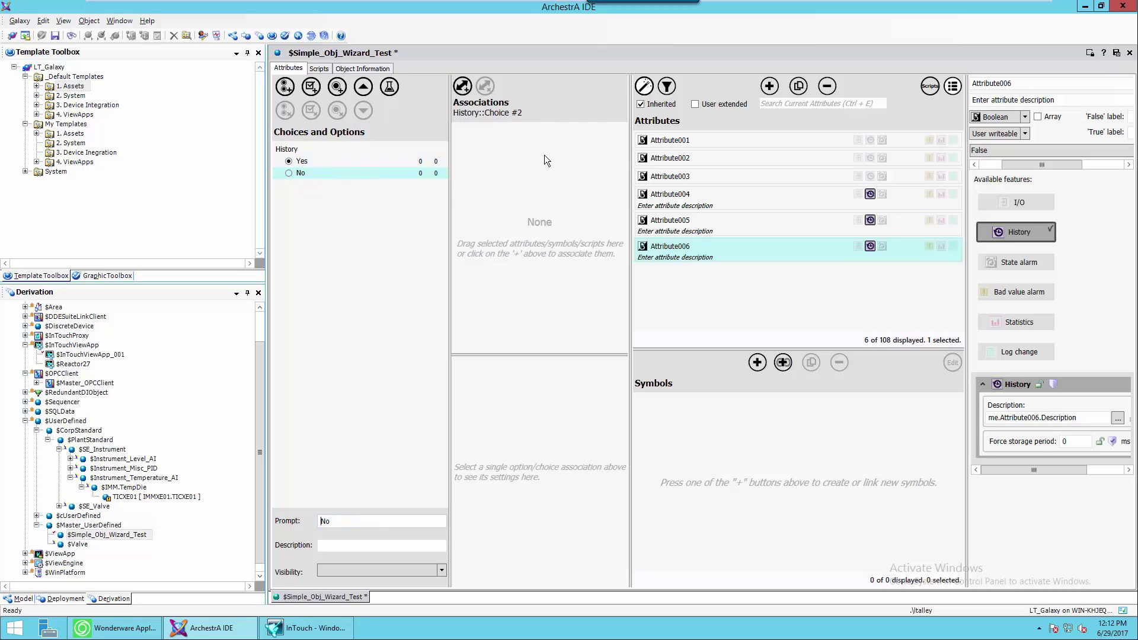
Step: Associate Attribute004–006 with the Yes choice and Attribute001–003 with the No choice
left_click(325, 161)
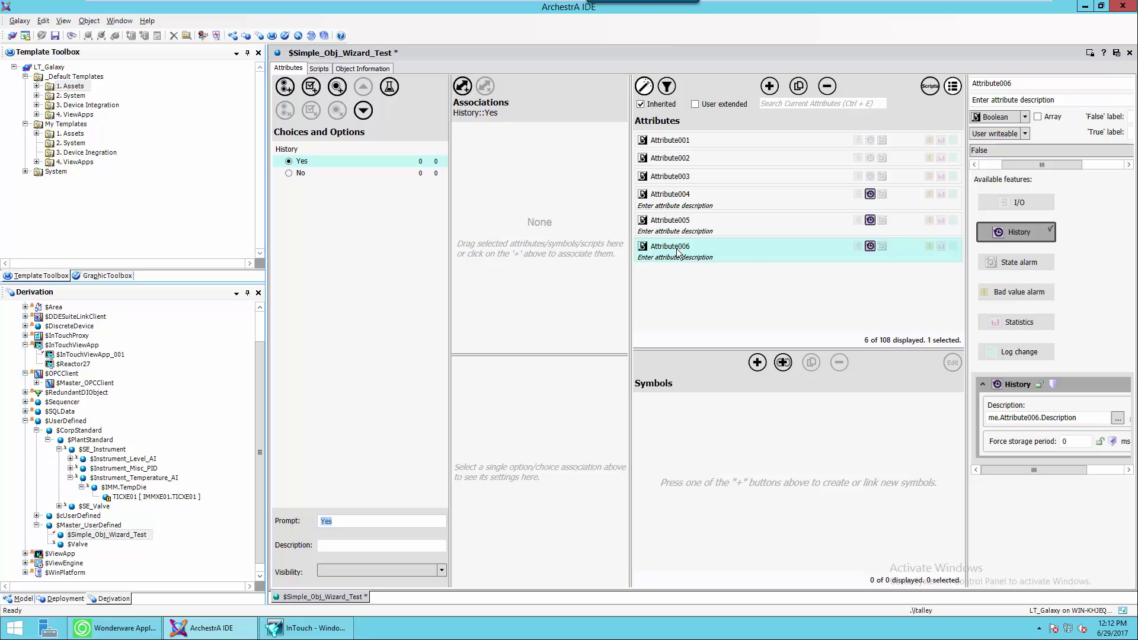
left_click(462, 86)
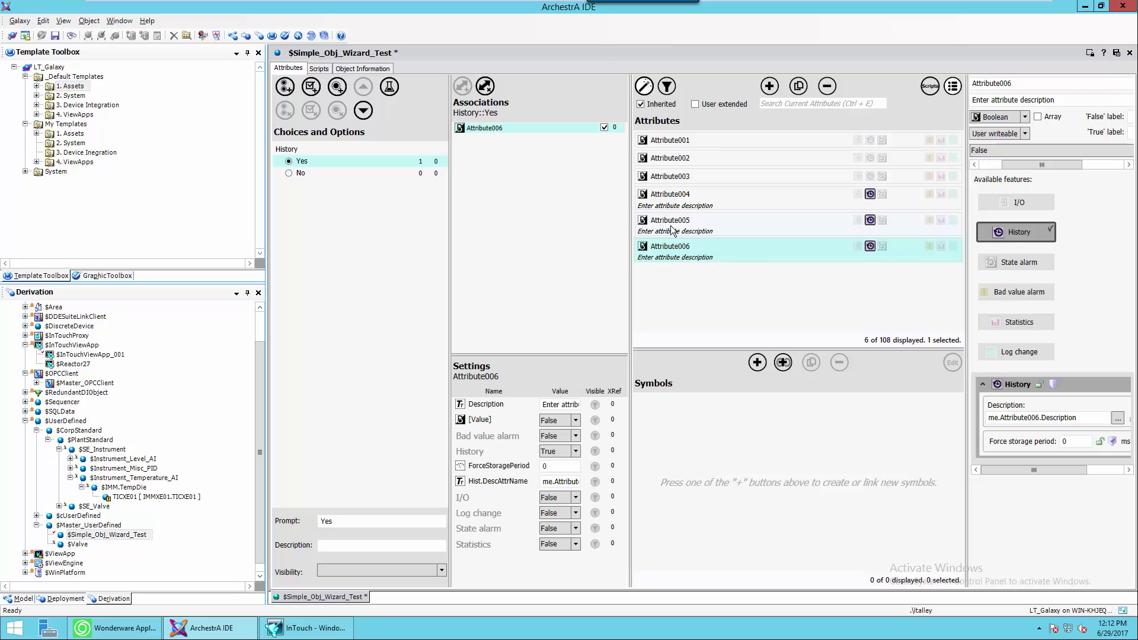
left_click(673, 230)
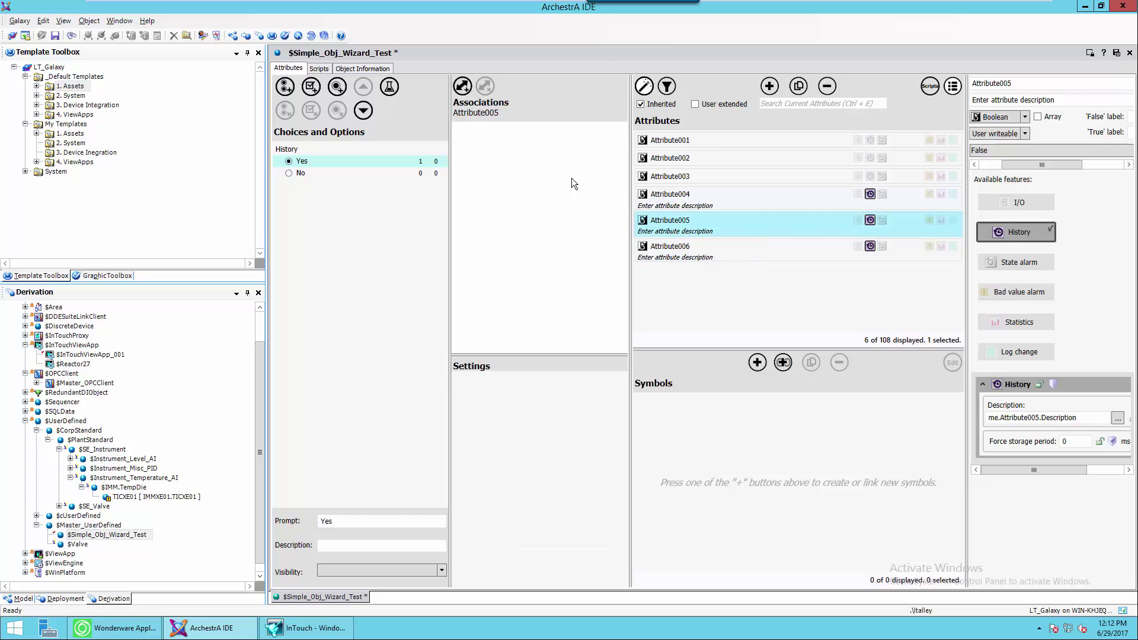
key("Up")
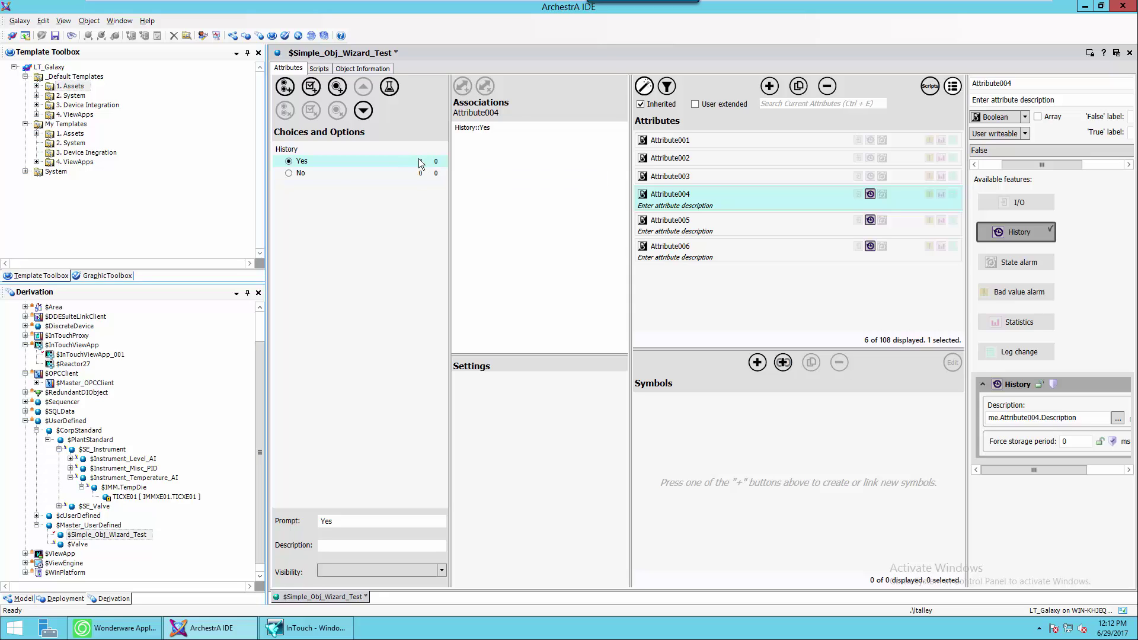
left_click(338, 173)
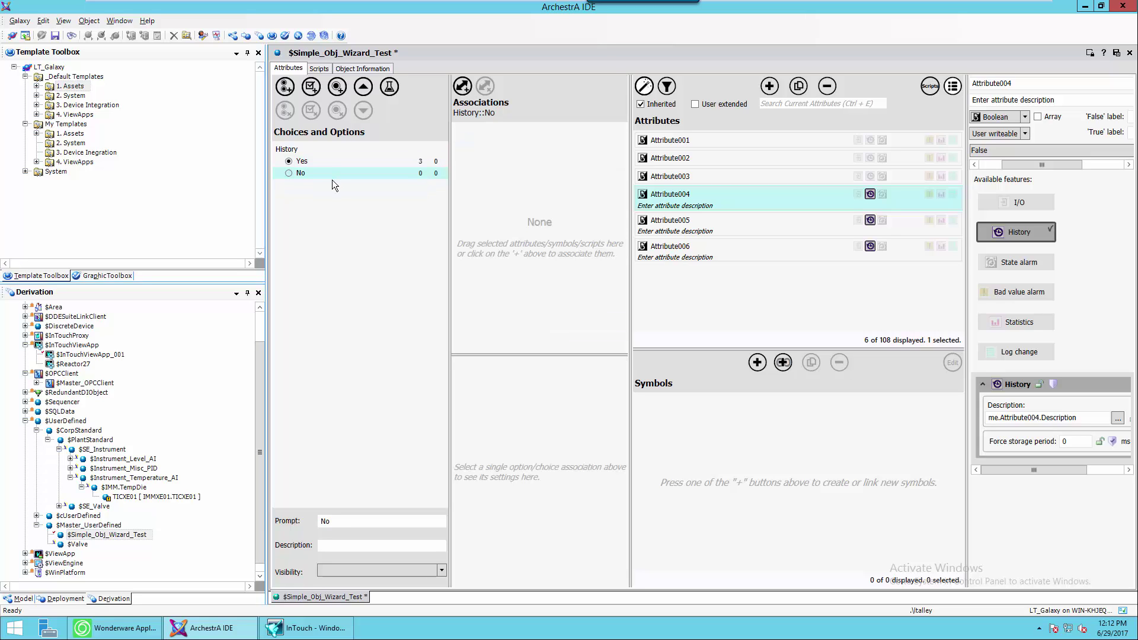
left_click(676, 141)
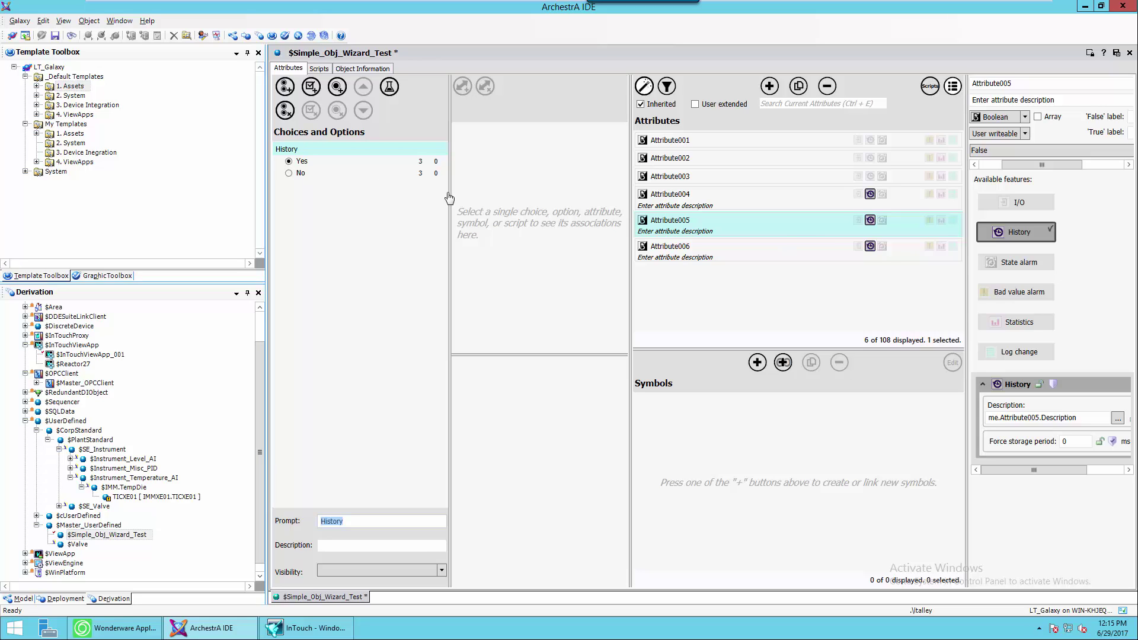
Step: Add a 'Desc' option tied to Attribute005, make Hist.DescAttrName visible, and check Desc by default
left_click(312, 89)
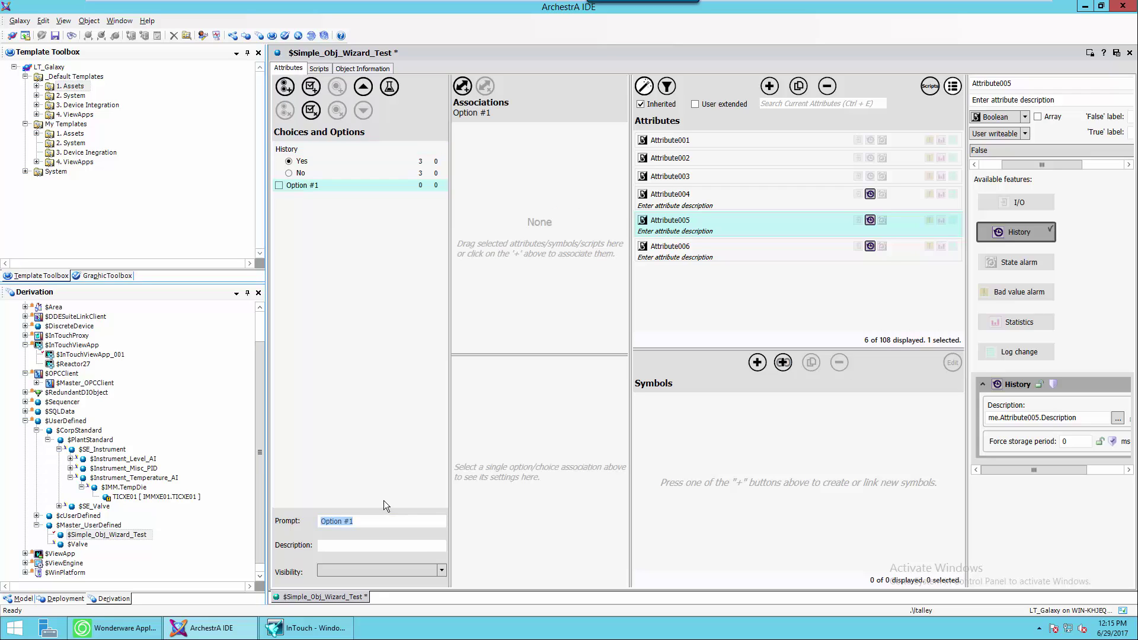
key("ctrl+shift+d")
left_click(370, 521)
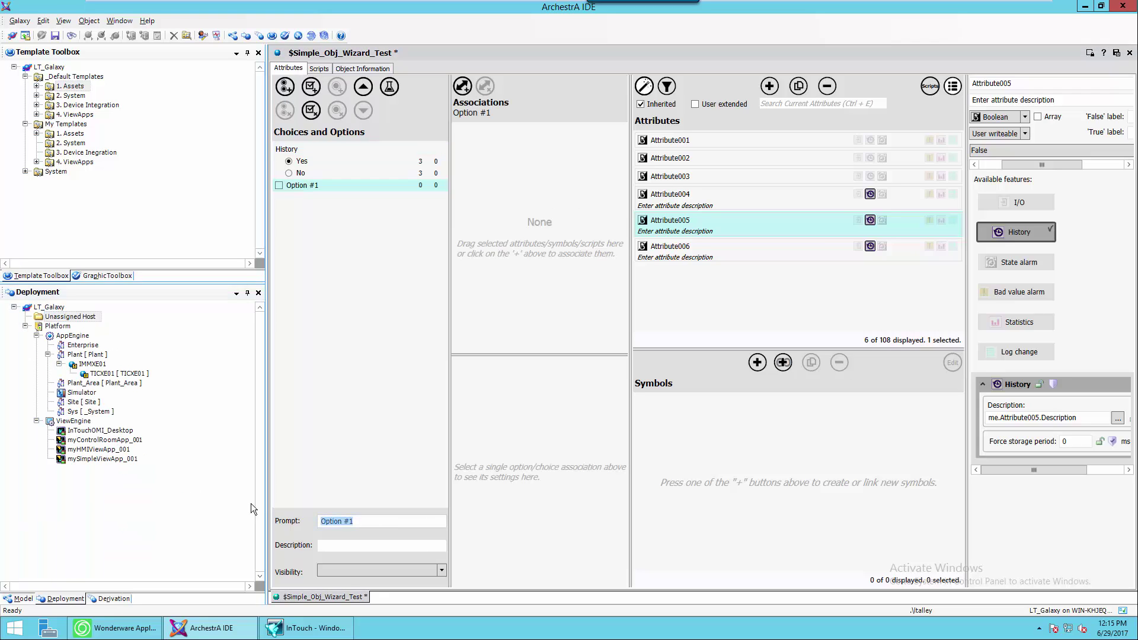
type("Desc")
left_click(463, 87)
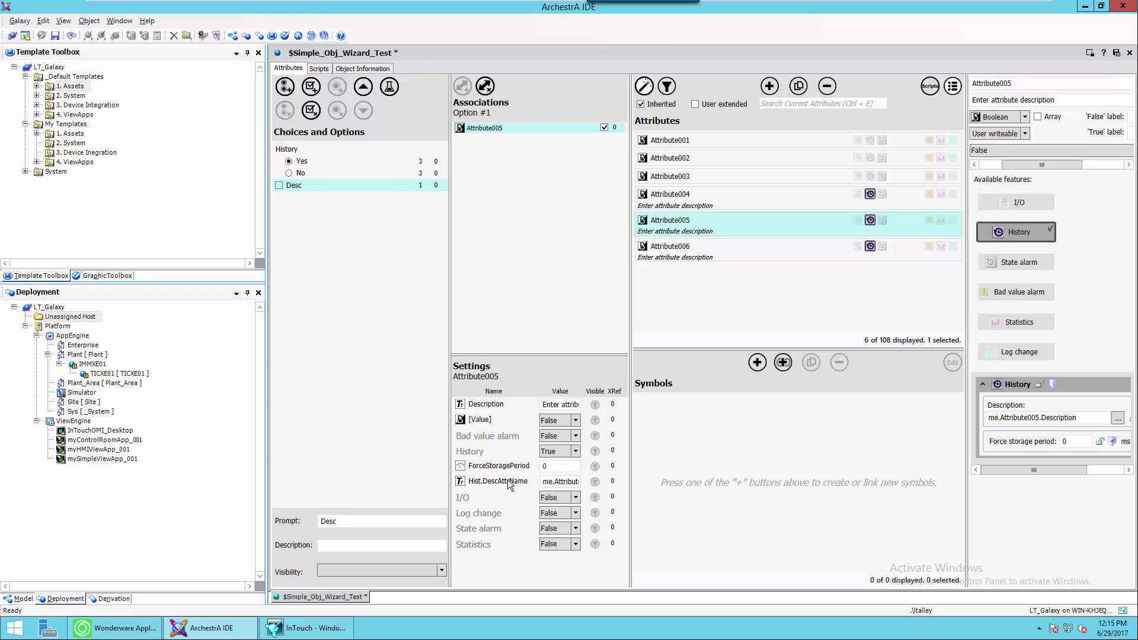
left_click(594, 481)
left_click(278, 185)
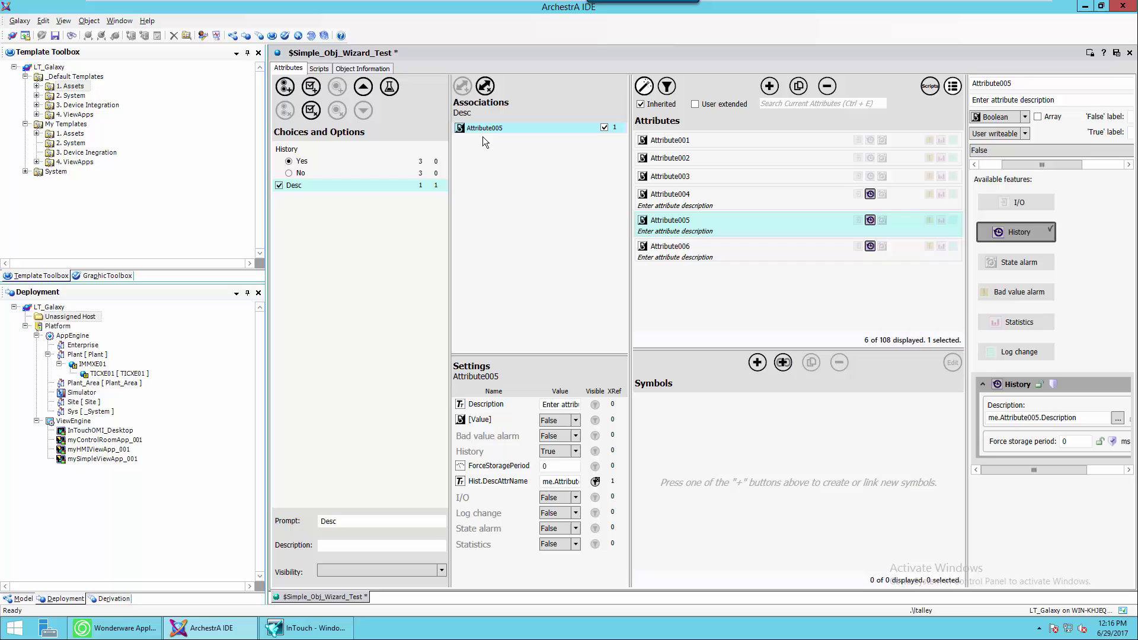
Step: Run the wizard test with Desc unchecked and History set to No, leaving Attribute001–003
left_click(389, 88)
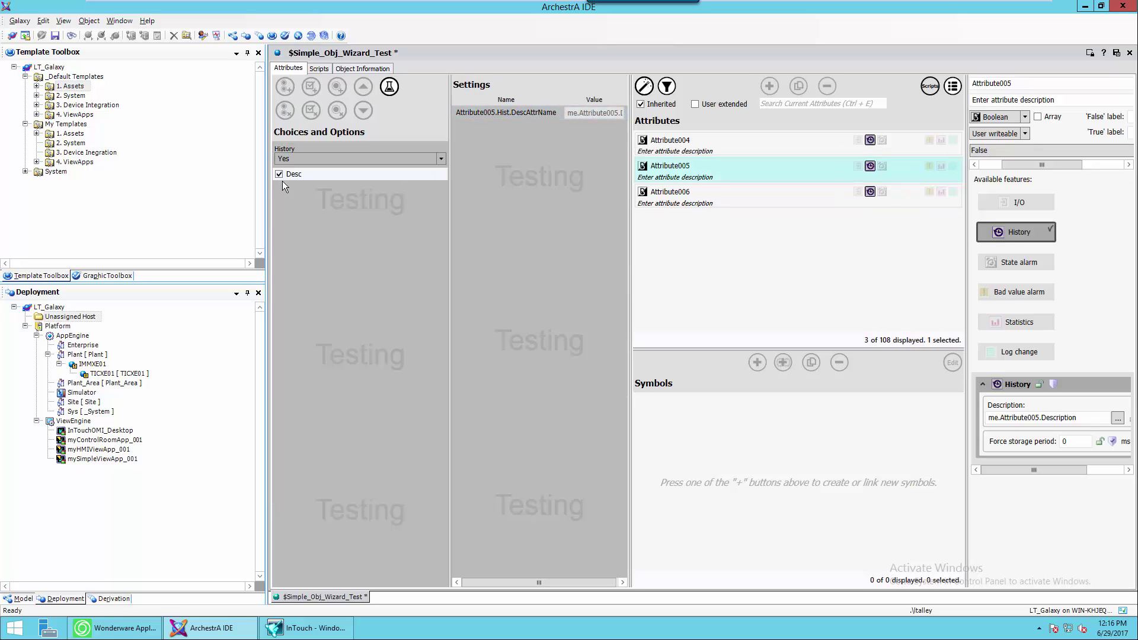
left_click(279, 175)
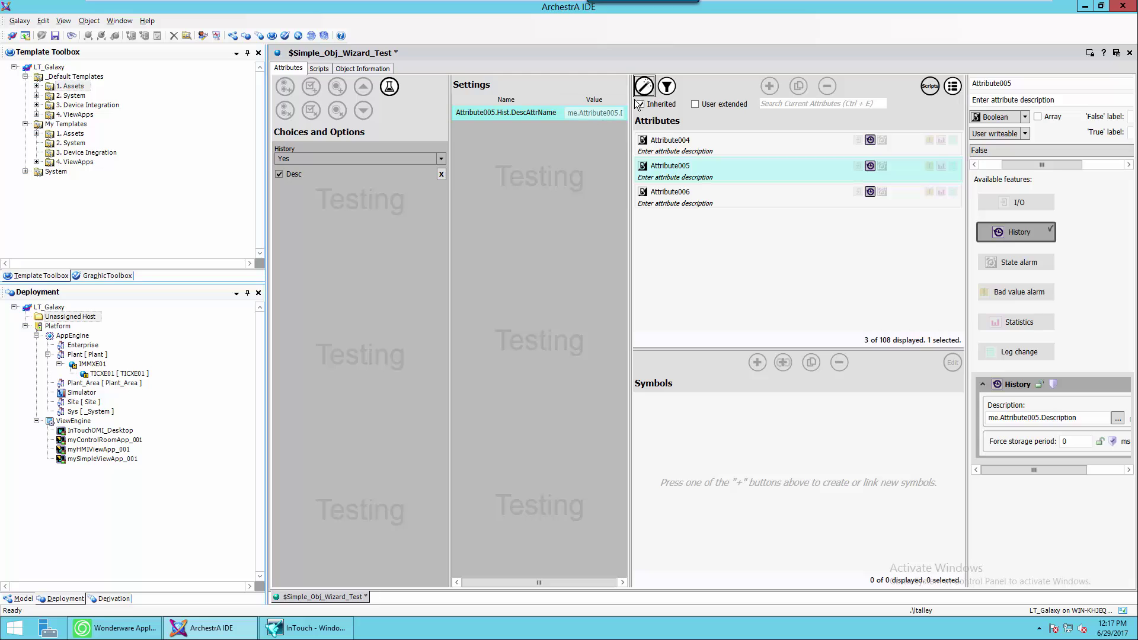
left_click(325, 158)
left_click(290, 180)
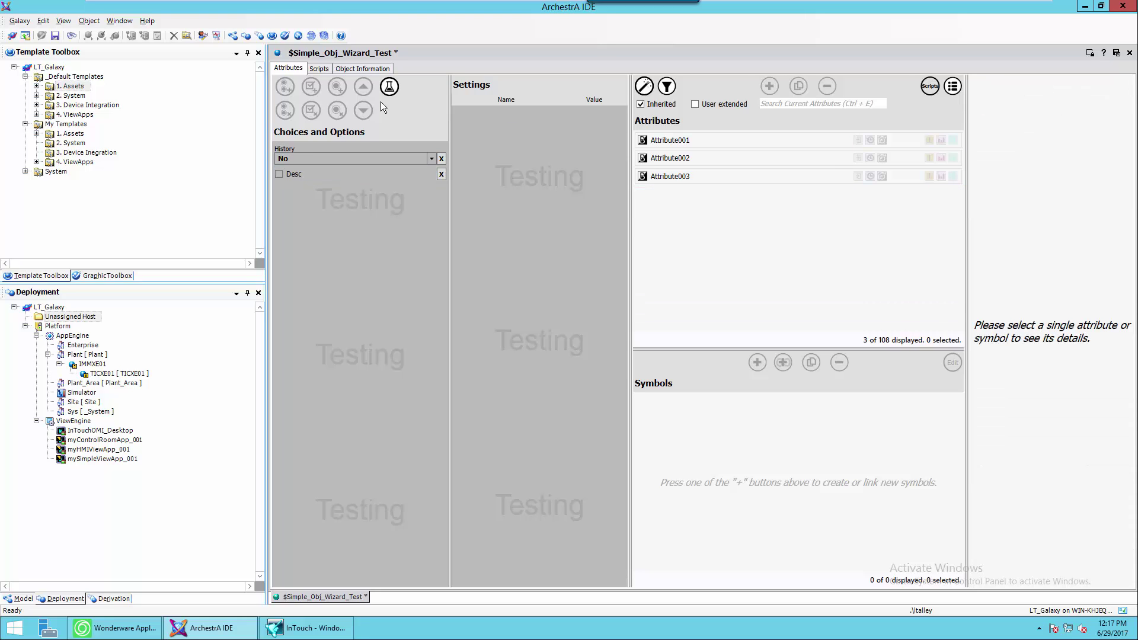
Step: Save, close and check in the $Simple_Obj_Wizard_Test template
left_click(1116, 54)
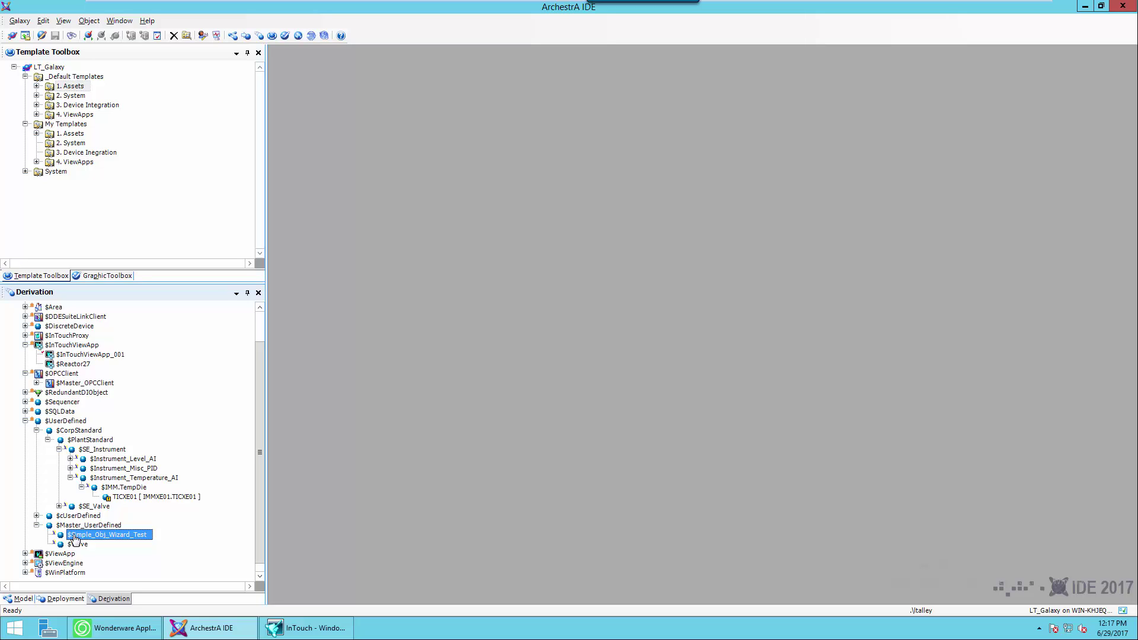
Step: Create instance Simple_Obj_Wizard_Test_001 from the $Simple_Obj_Wizard_Test template
right_click(87, 536)
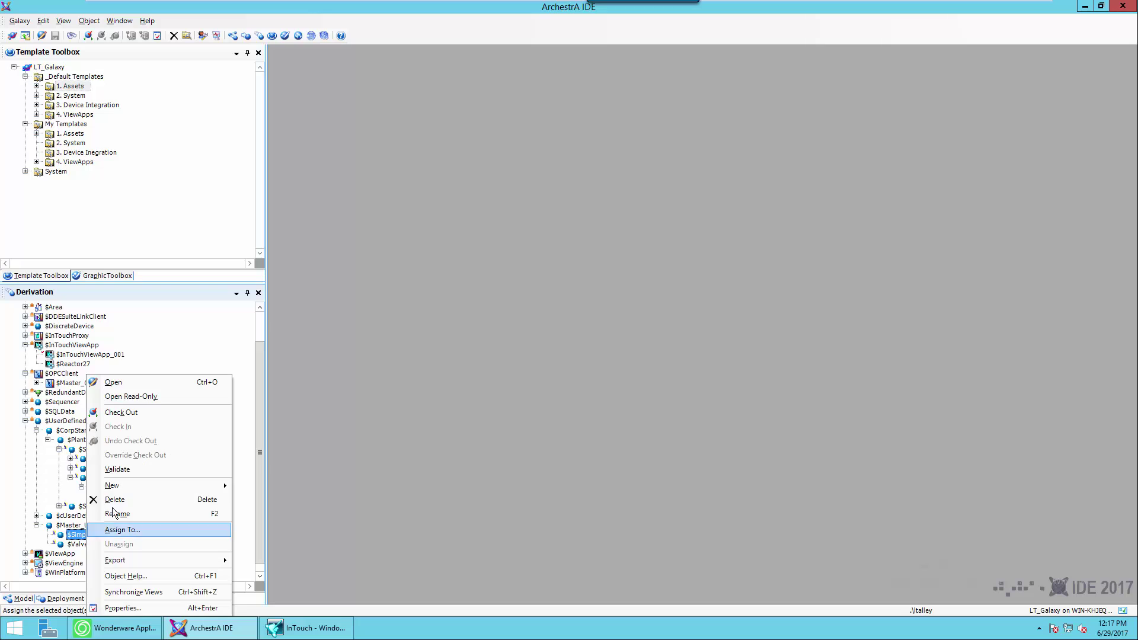
mouse_move(130, 489)
left_click(266, 485)
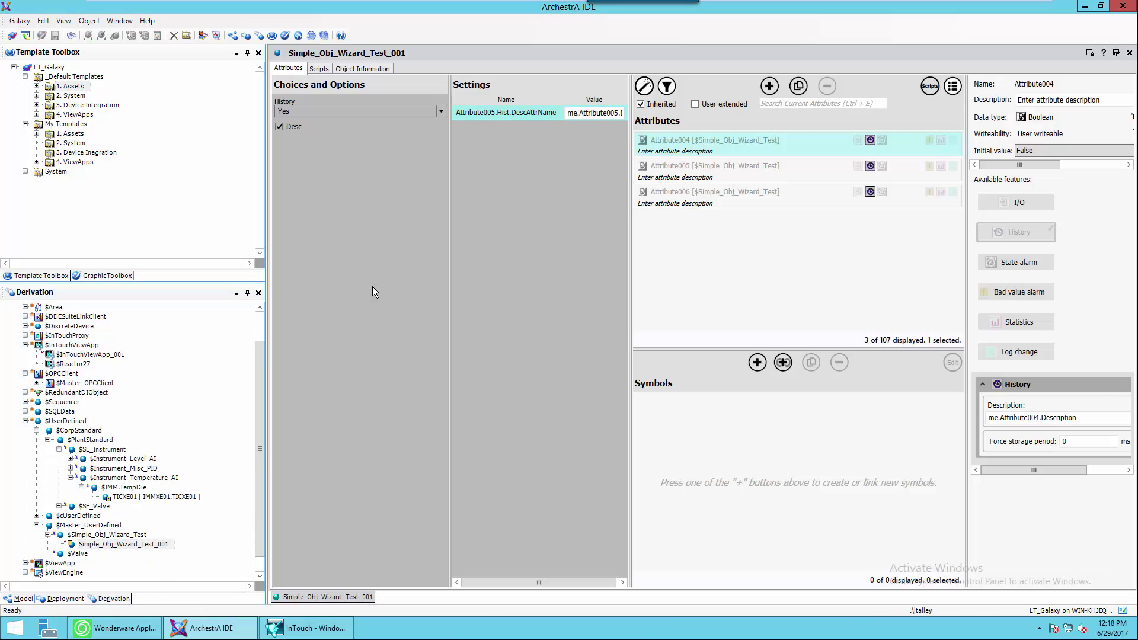
Step: On the instance, clear Desc and set History to No
left_click(291, 128)
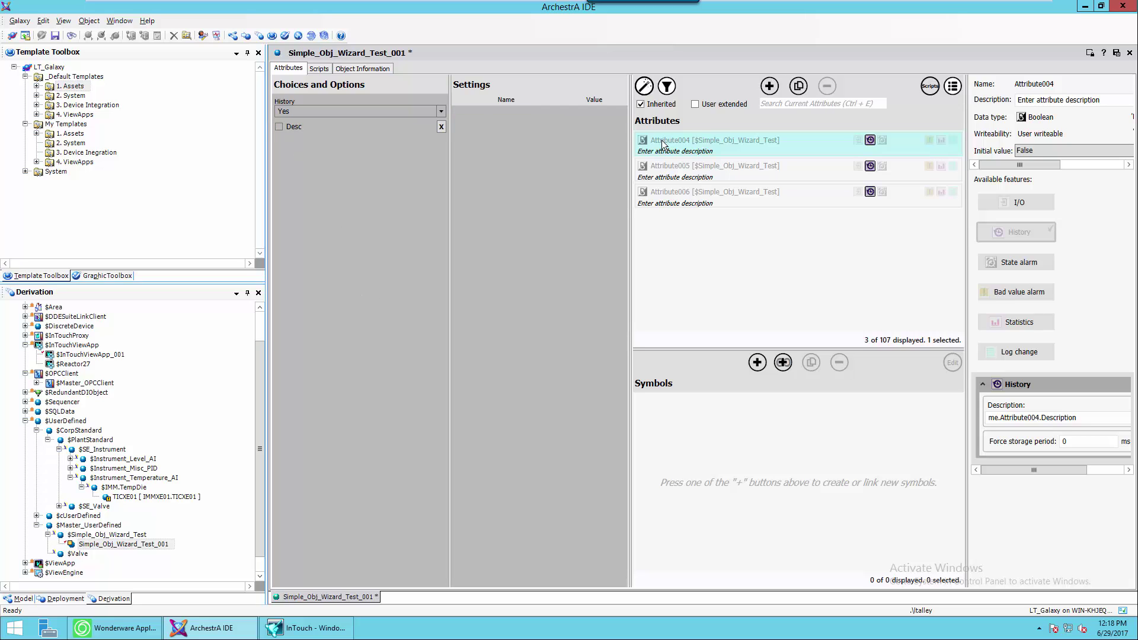
left_click(445, 111)
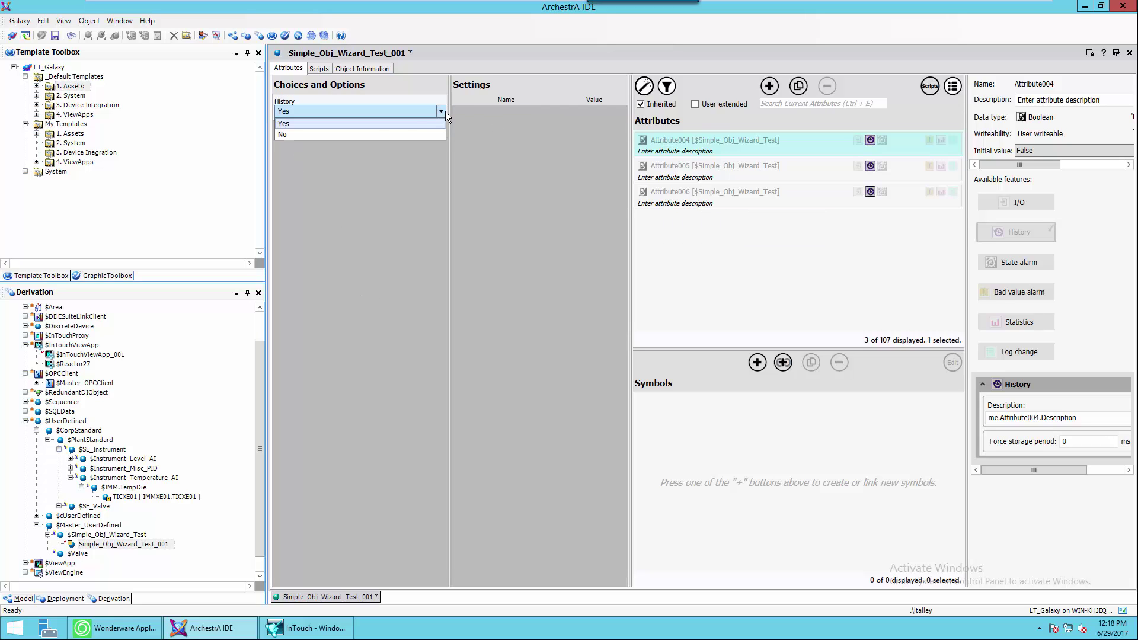
left_click(313, 130)
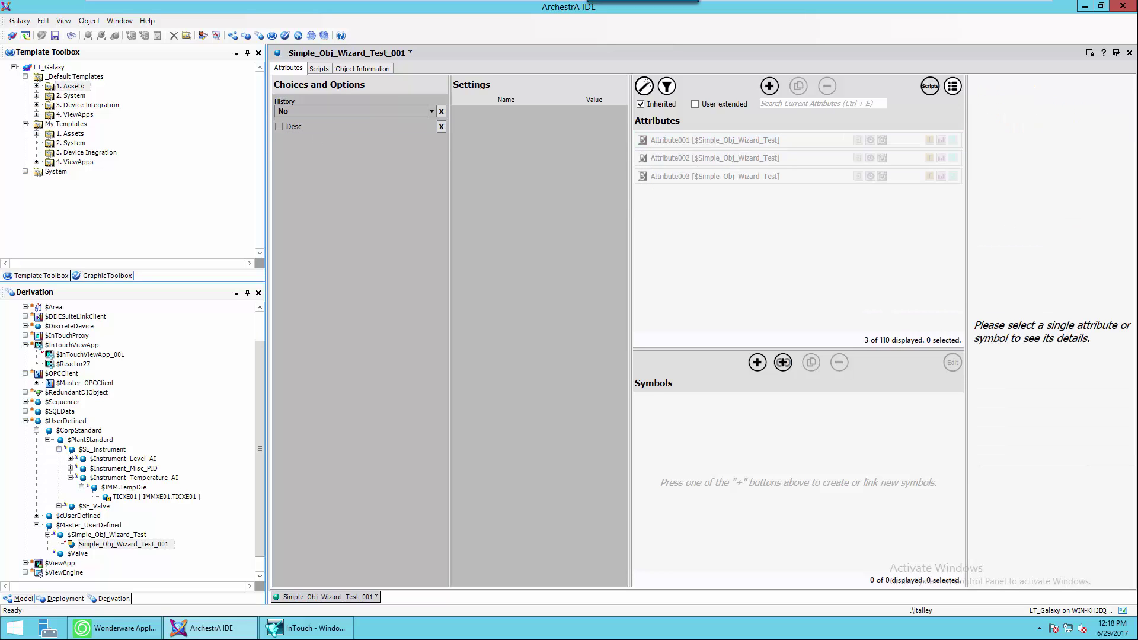